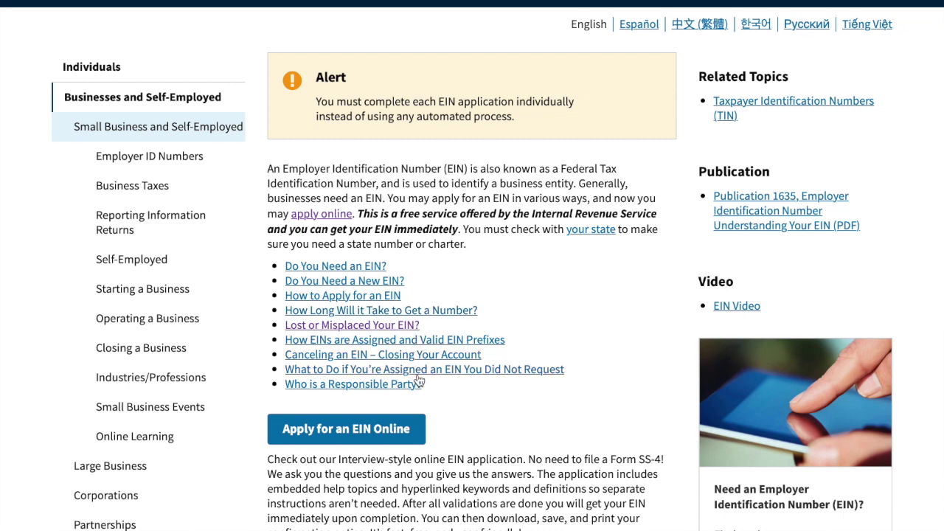
- Launch the online EIN application from Apply for an EIN Online and dismiss the authorized-use warning
click(378, 432)
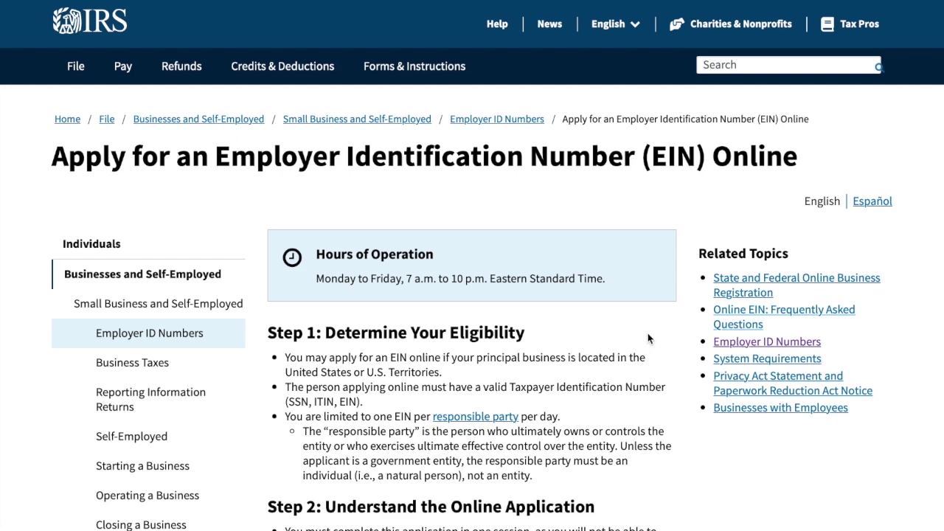
scroll(649, 338, down, 3)
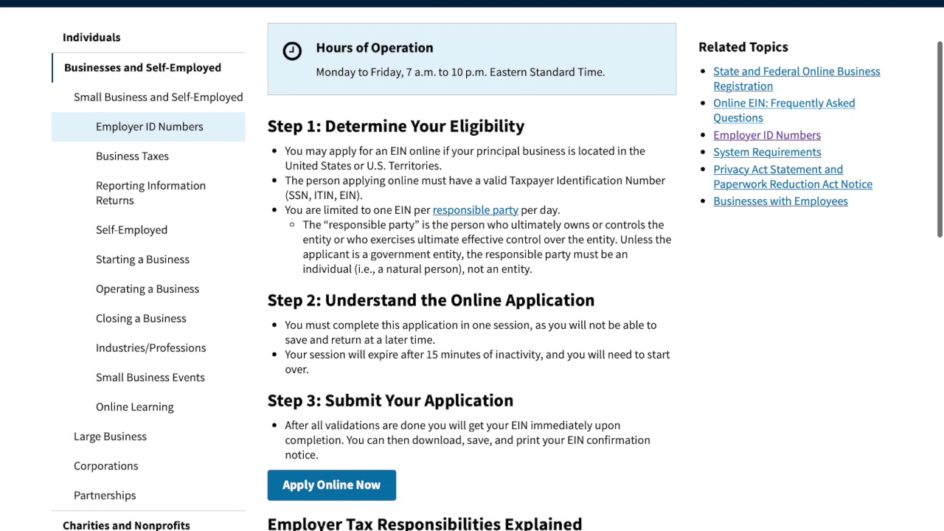
scroll(472, 269, down, 3)
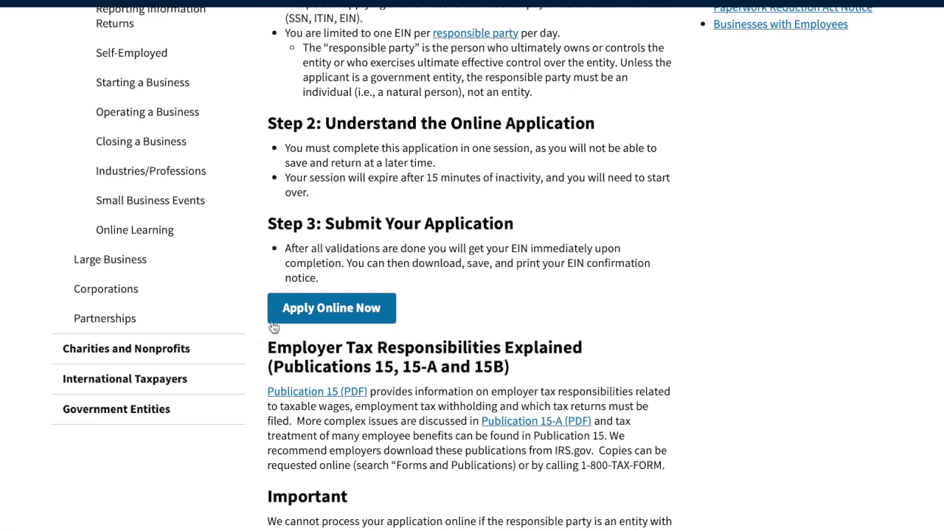
click(345, 316)
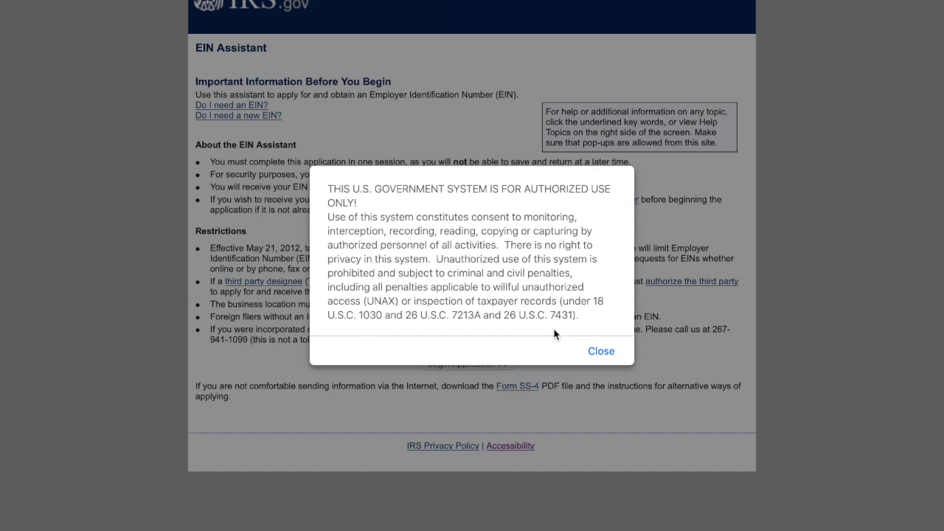
click(602, 352)
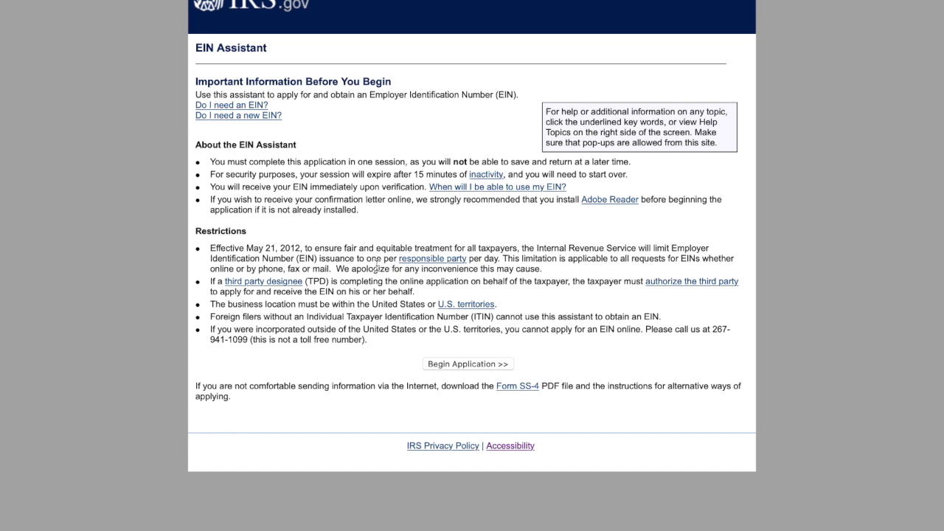
- Begin the application with Limited Liability Company as the legal structure
click(472, 366)
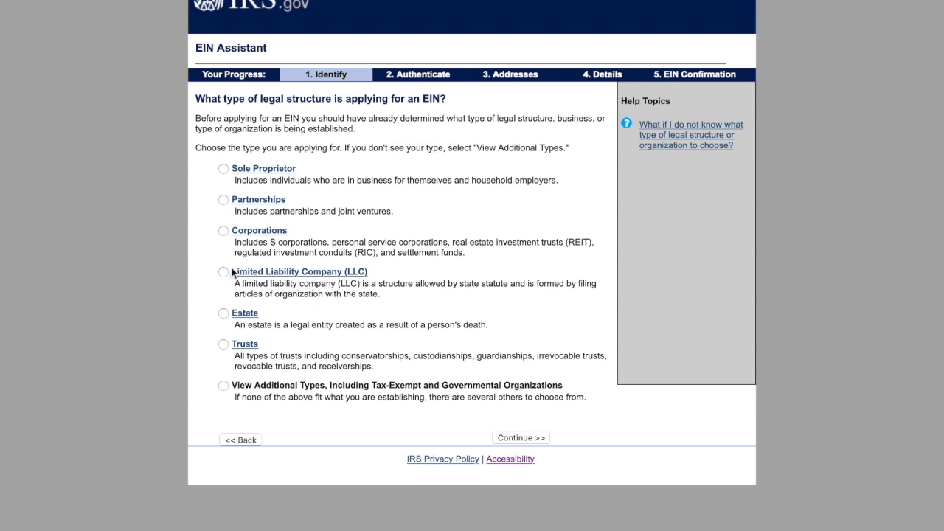
click(530, 439)
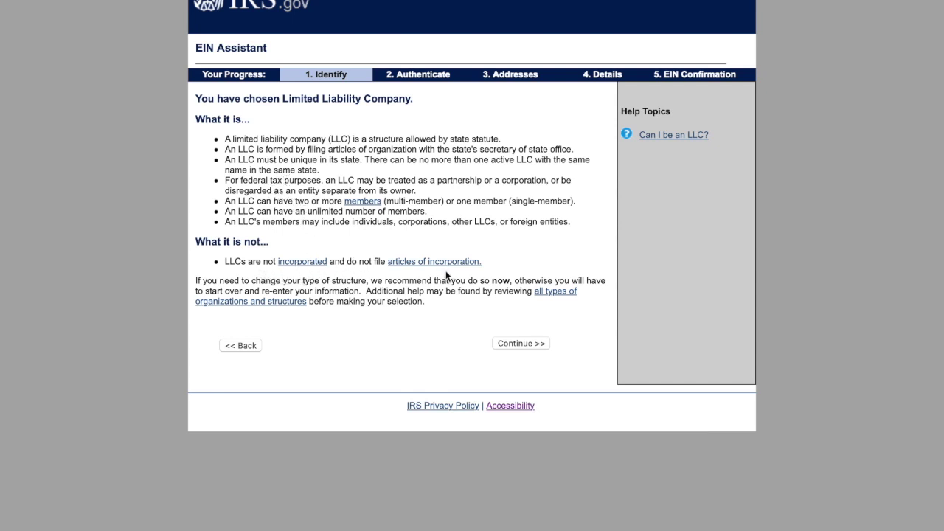
click(525, 345)
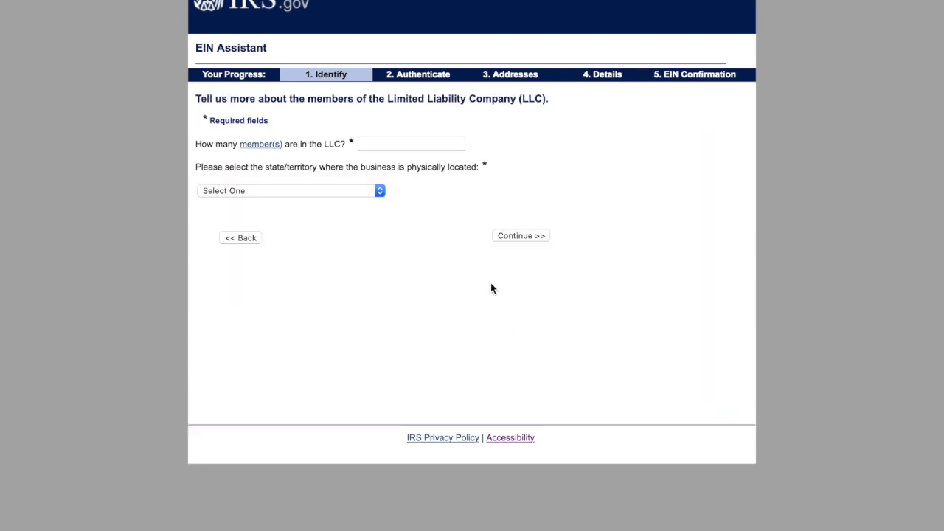
- Specify 1 LLC member located in Michigan (MI) and accept the single-member classification
click(393, 140)
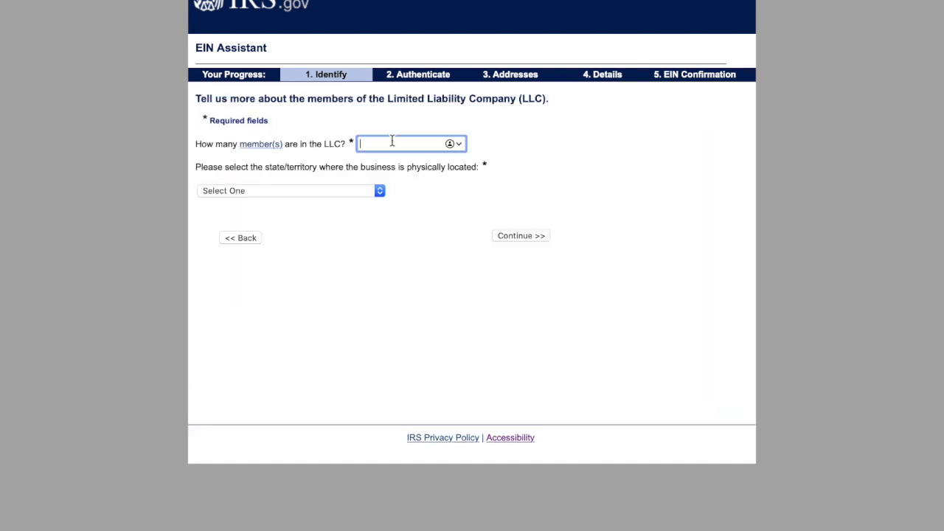
text(1)
click(375, 192)
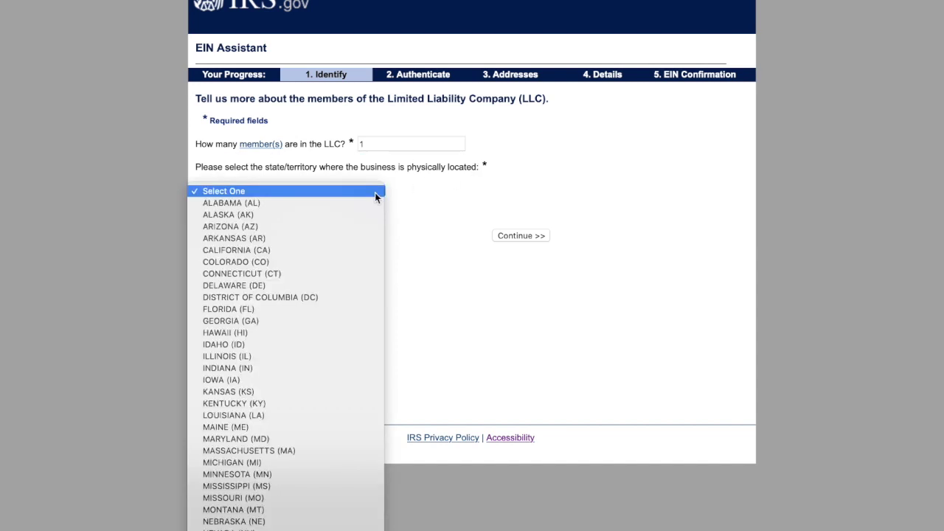
click(280, 463)
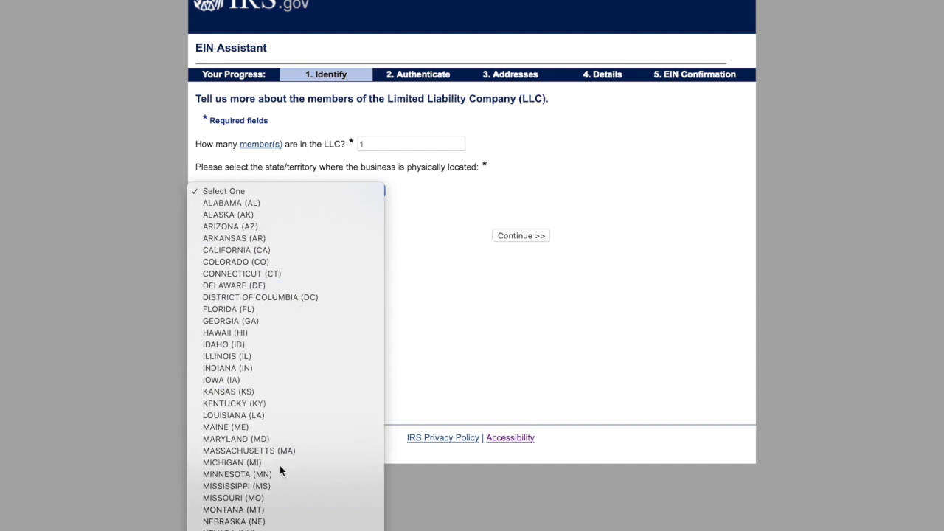
click(542, 236)
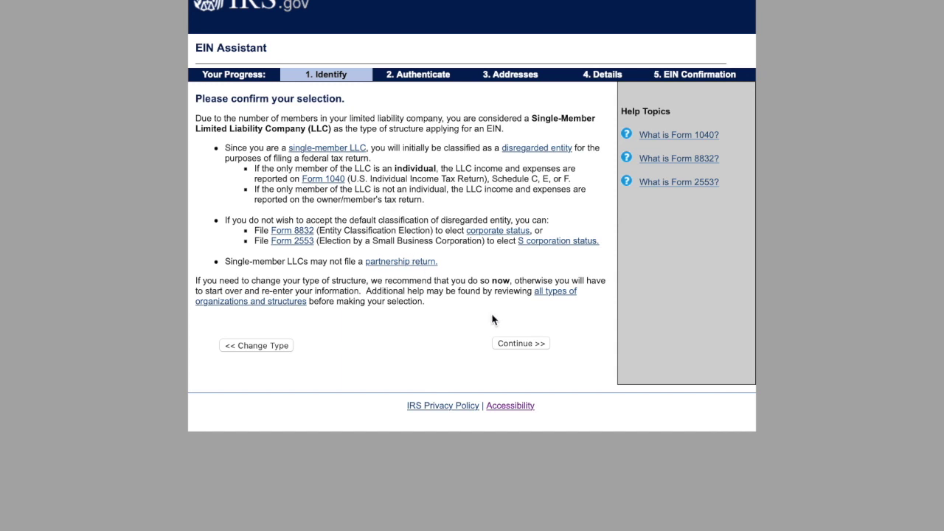
click(521, 344)
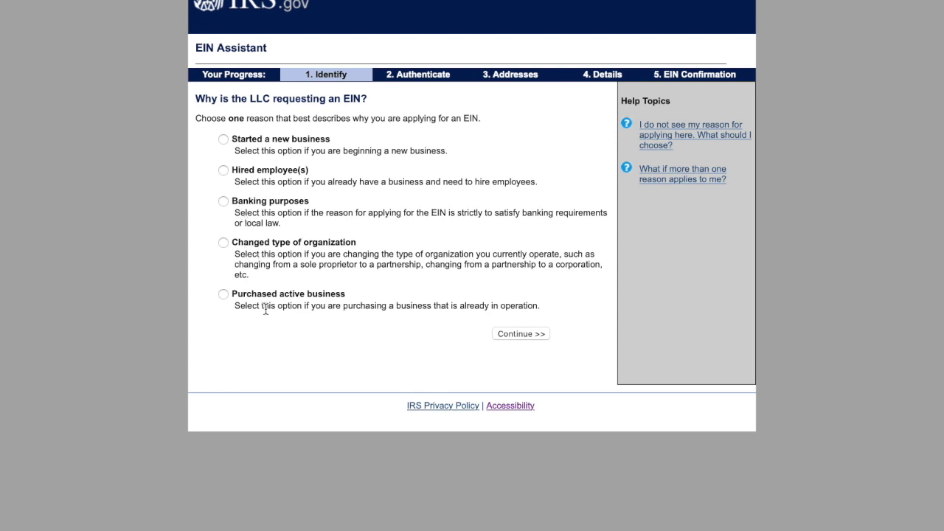
- Give starting a new business as the reason, then enter the responsible party's first and last name without a suffix
click(224, 141)
click(523, 338)
click(403, 169)
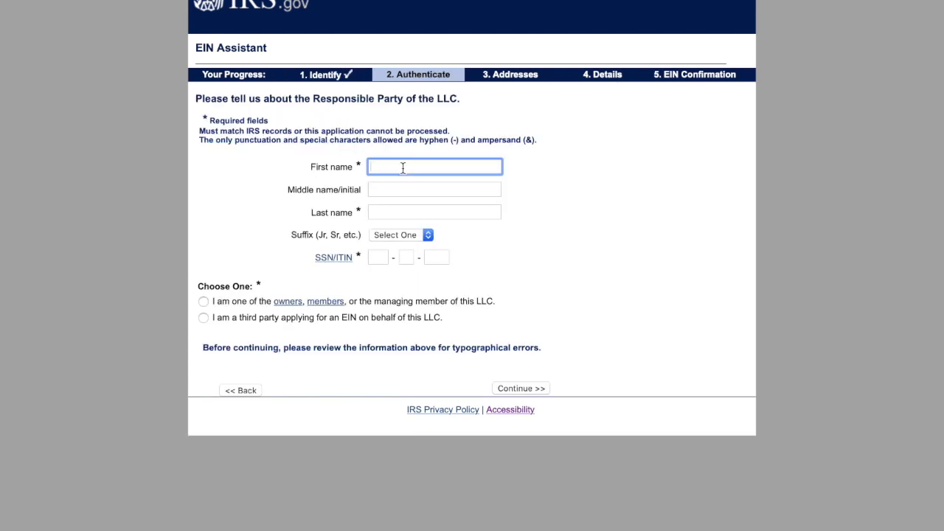
click(487, 214)
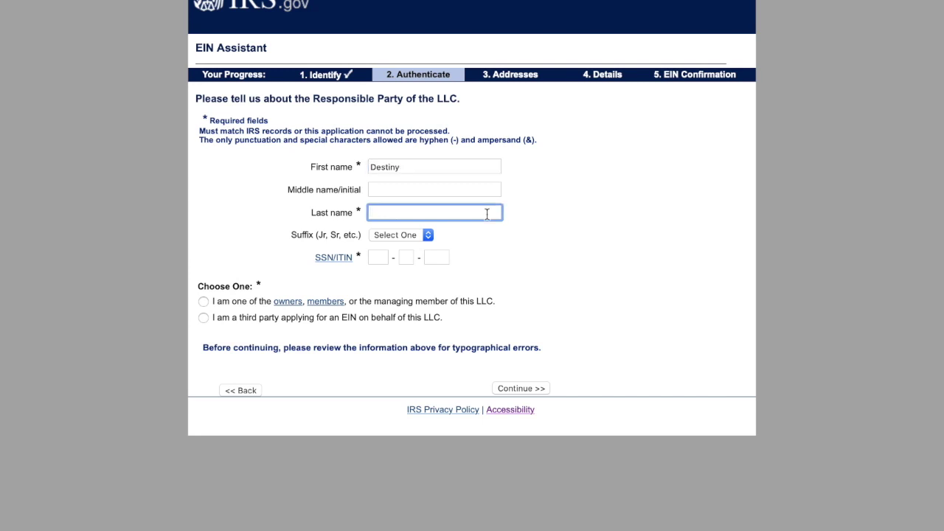
click(624, 191)
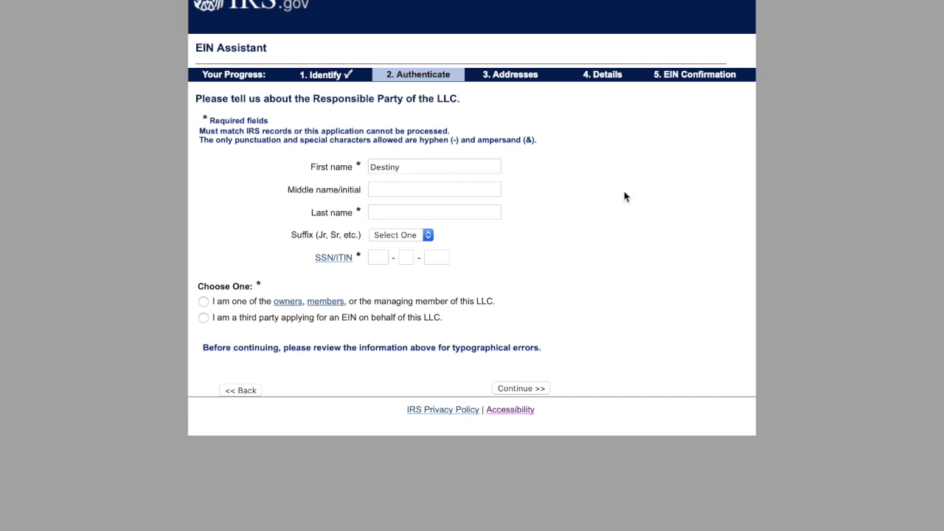
click(407, 212)
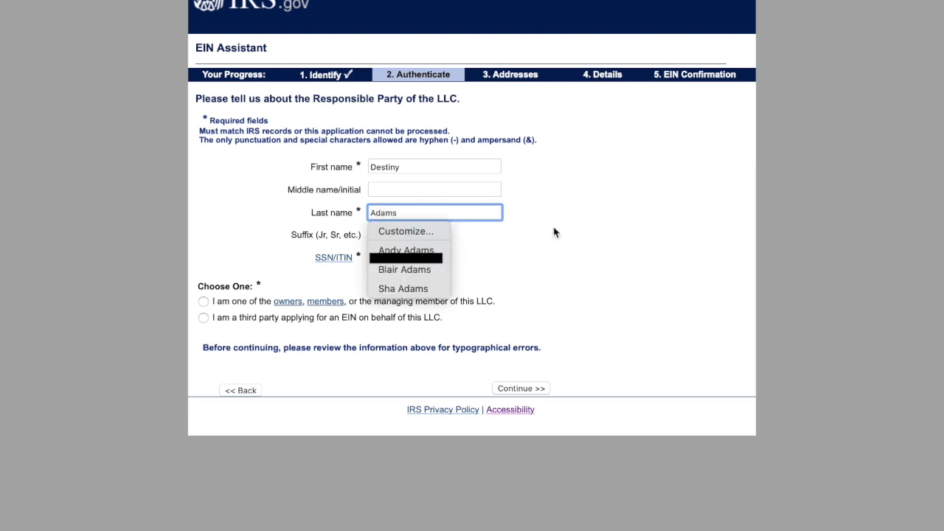
click(601, 253)
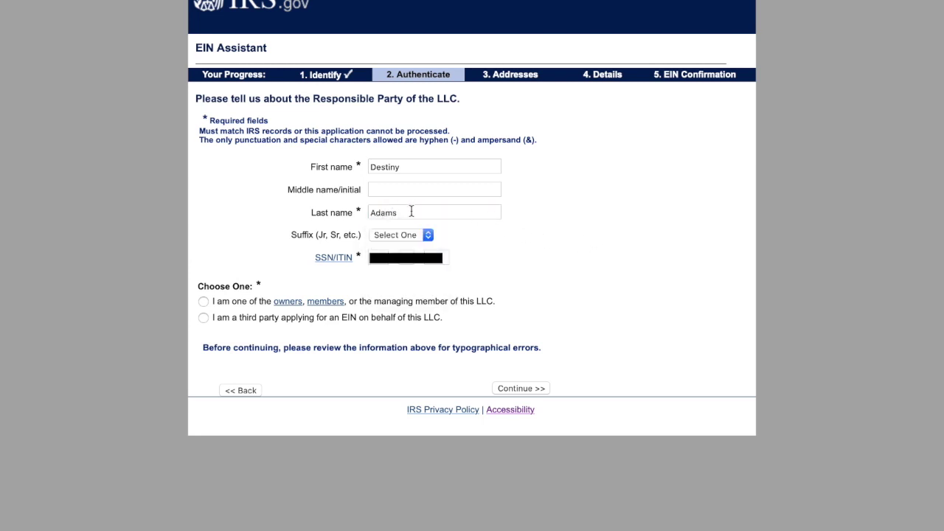
click(428, 235)
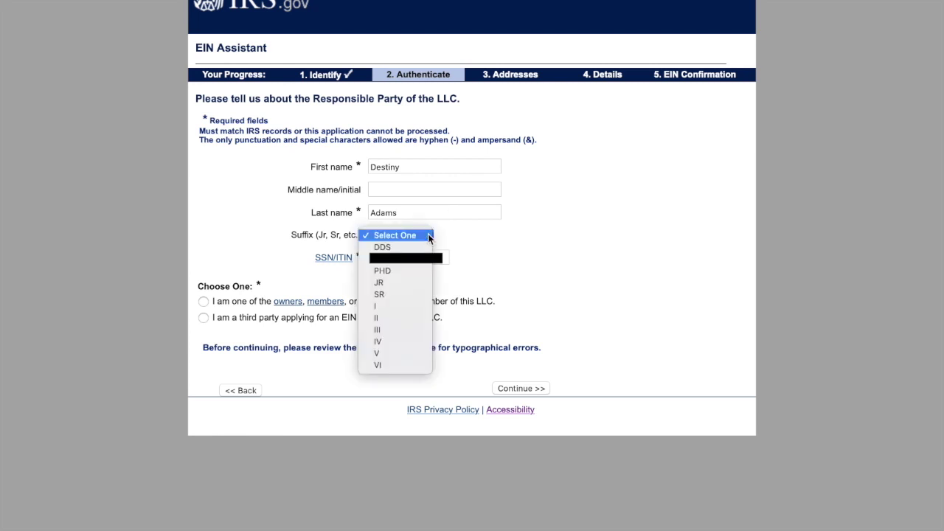
click(593, 241)
click(572, 235)
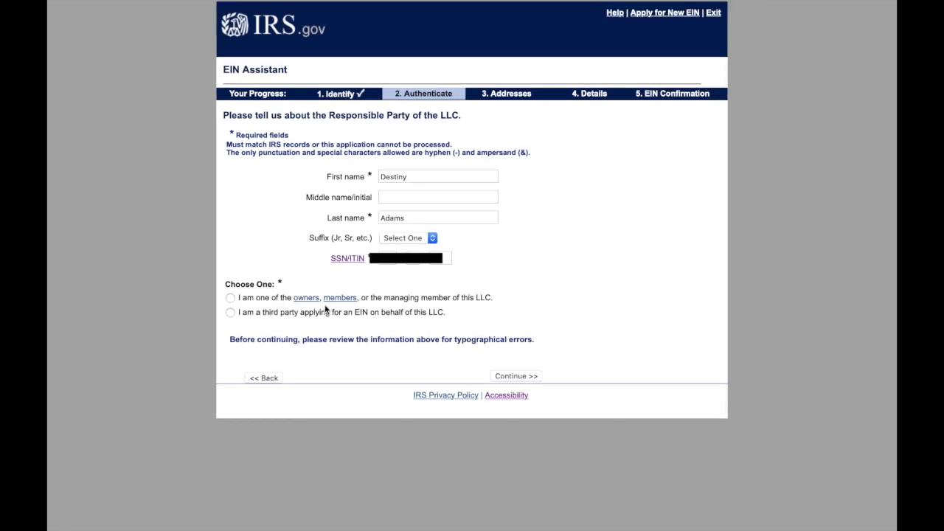
- Mark the applicant as an LLC owner, enter their SSN/ITIN and submit
click(231, 298)
click(387, 257)
key(Tab)
key(Tab)
text(80)
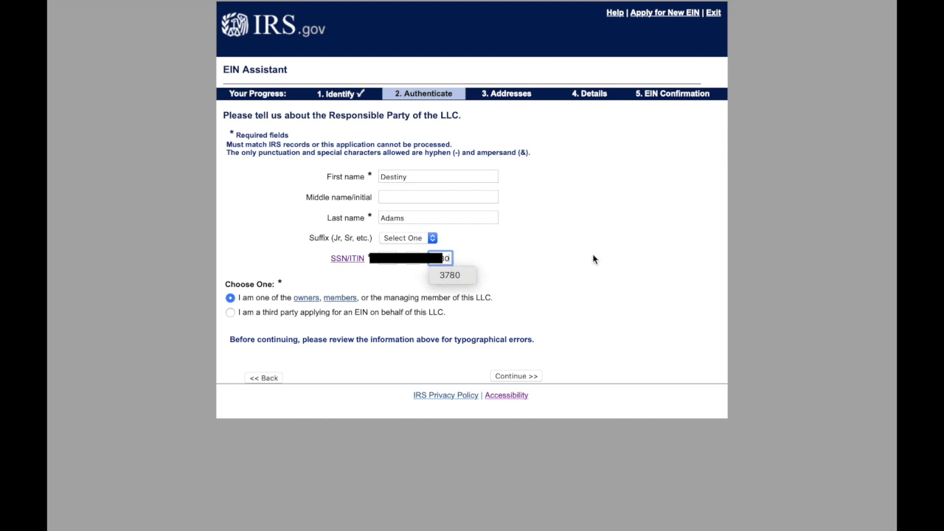
click(577, 236)
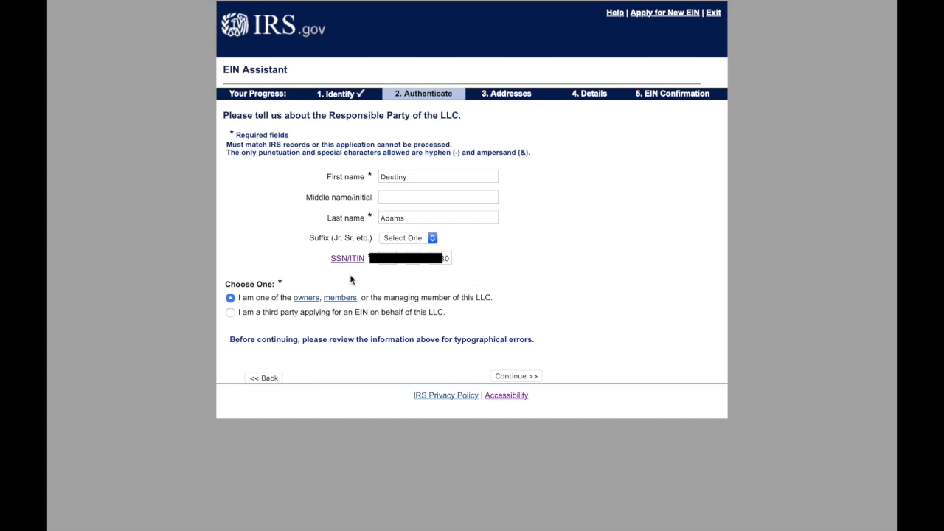
click(515, 377)
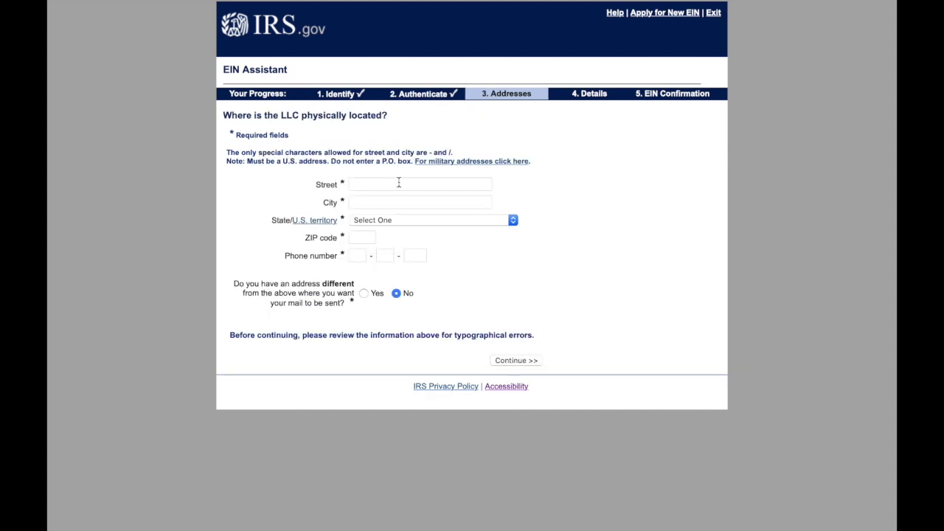
- Enter the LLC's street address, city, MICHIGAN (MI) state, ZIP and phone number, then submit
click(395, 186)
text(2750)
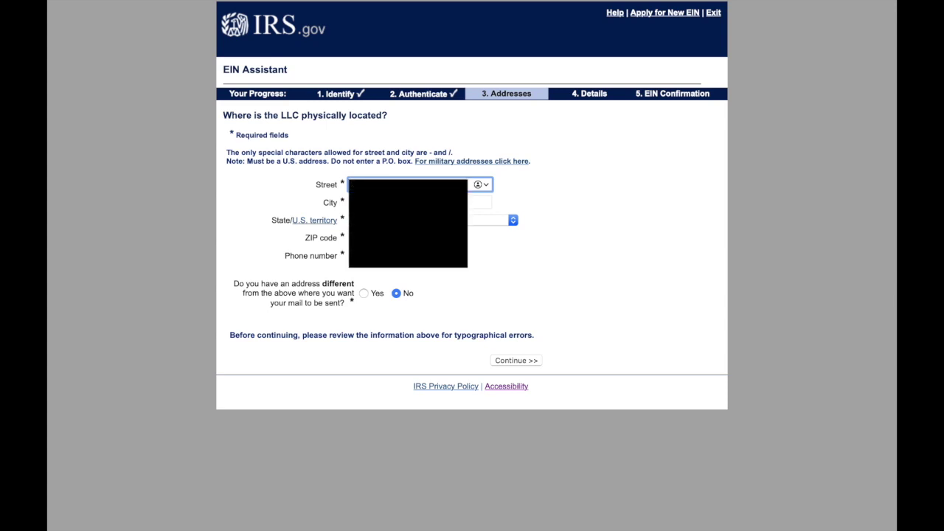
key(Tab)
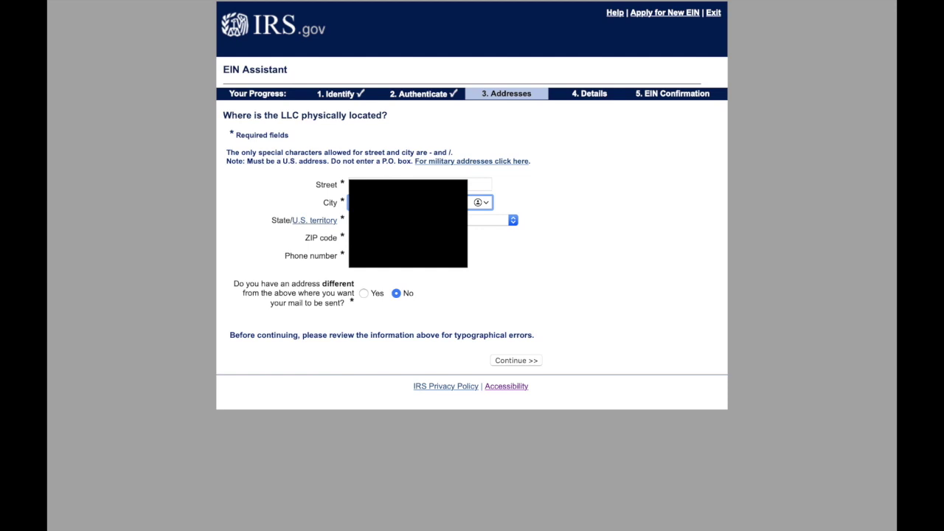
click(434, 219)
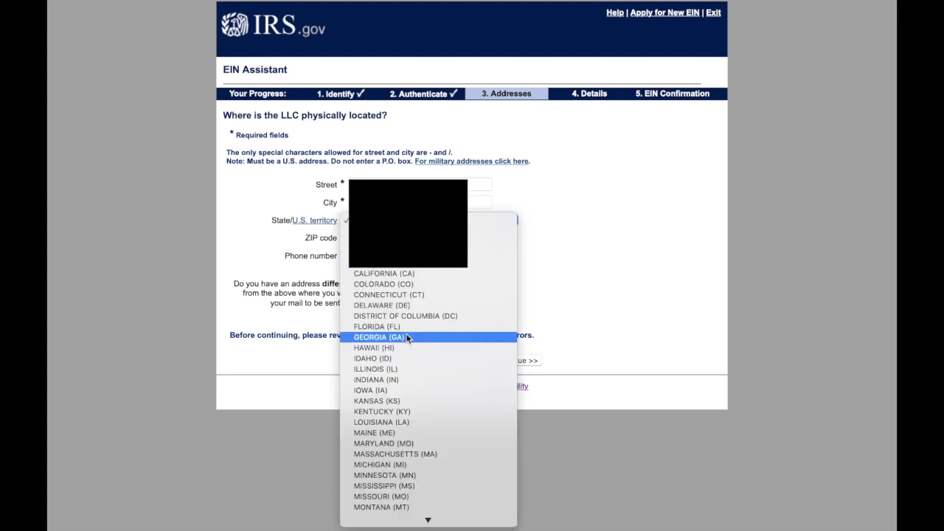
click(399, 466)
key(Tab)
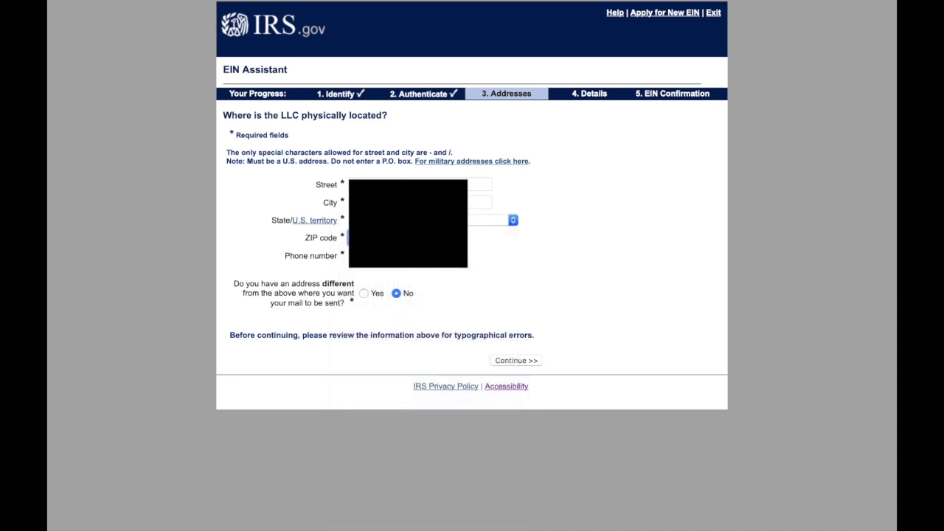
click(359, 256)
key(Tab)
click(533, 362)
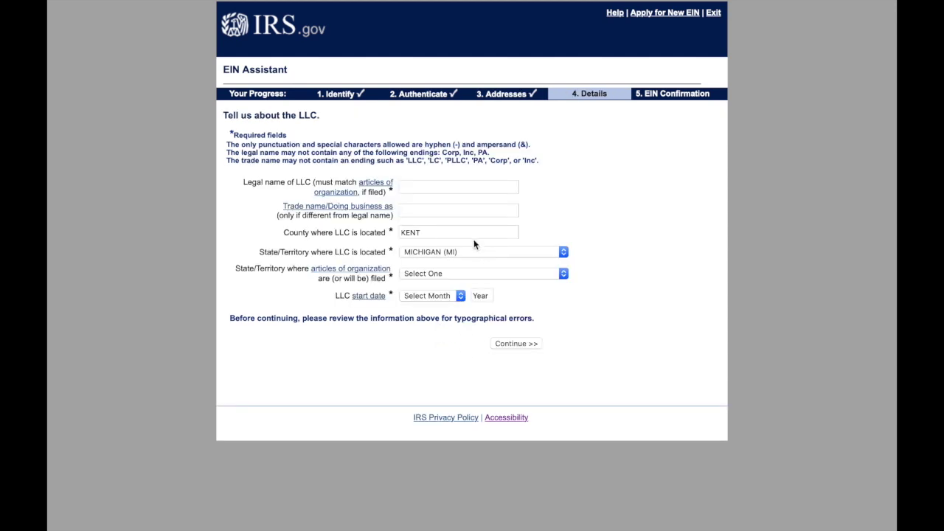
- Enter the LLC's legal name and set the articles filing state to MICHIGAN (MI)
click(422, 185)
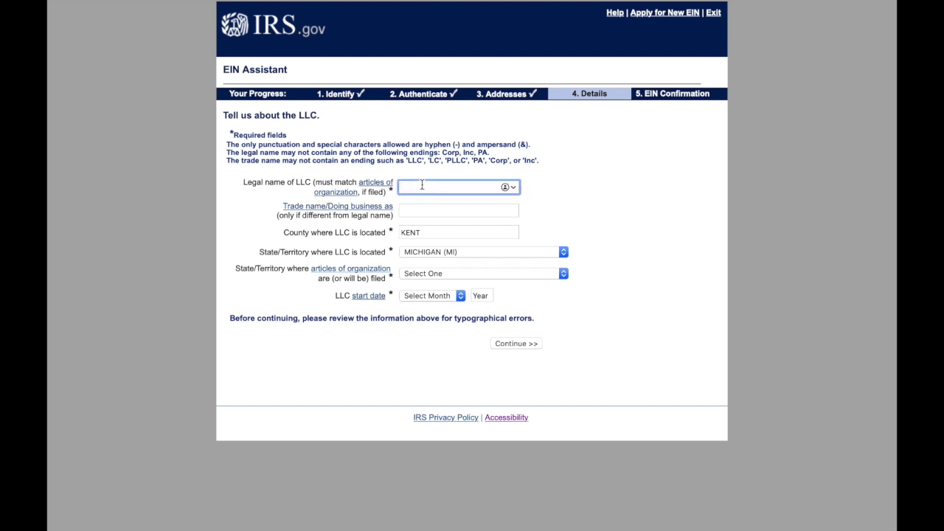
text(Compan)
text(y LLC)
click(631, 201)
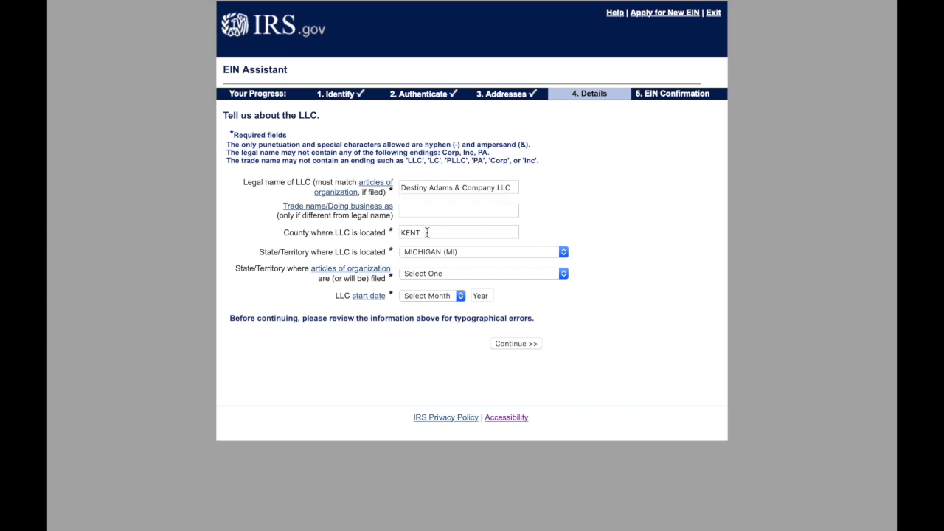
click(446, 273)
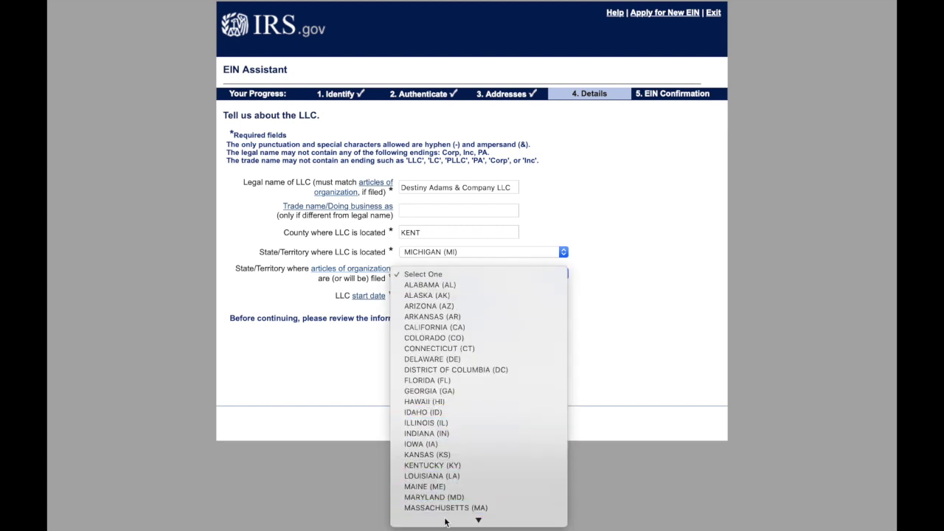
mouse_move(477, 518)
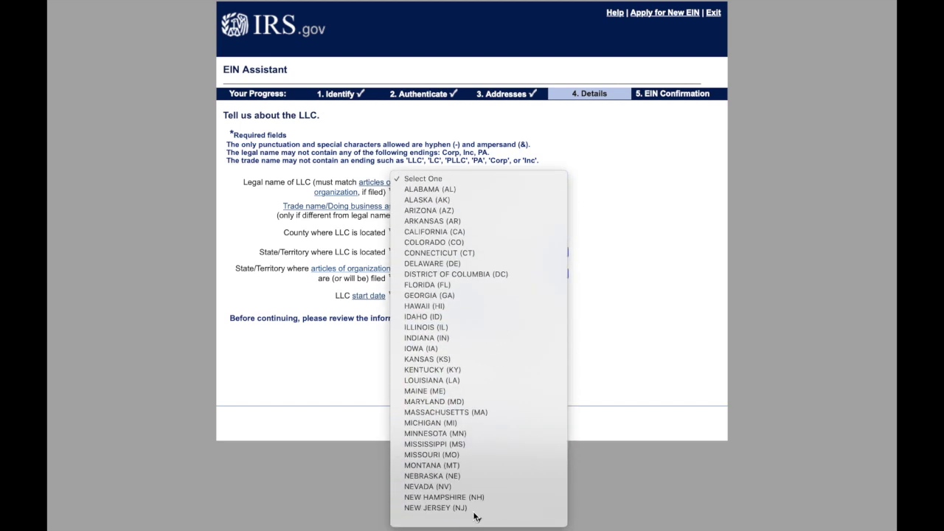
click(463, 425)
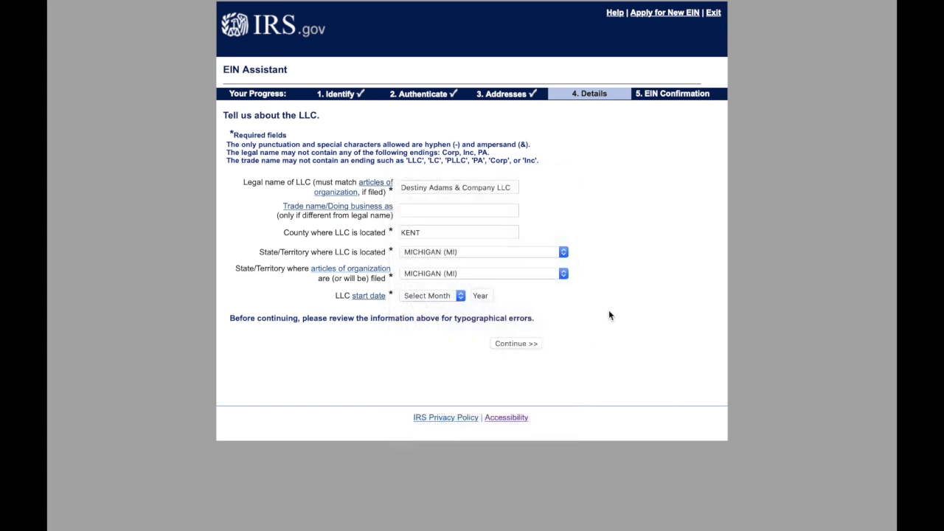
- Set the business start date to JULY 2020 and submit the LLC details
click(438, 296)
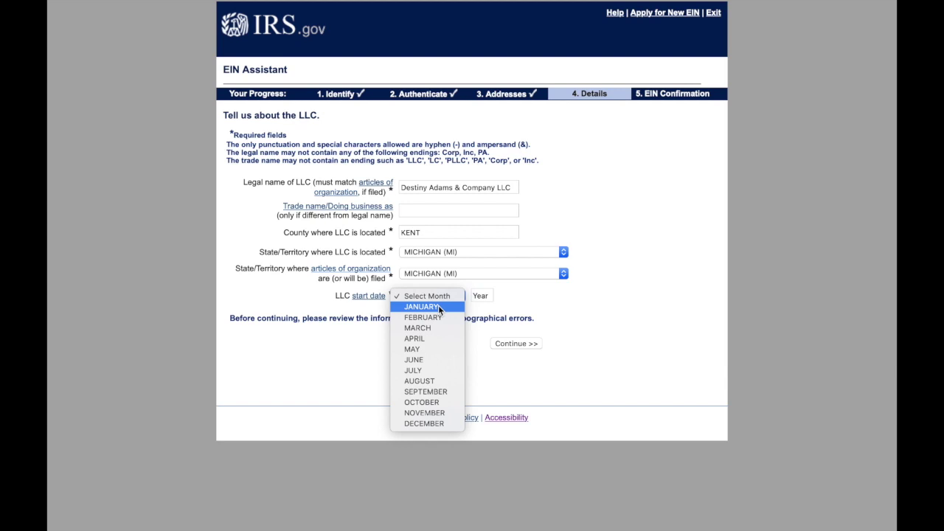
click(436, 370)
click(488, 298)
text(2)
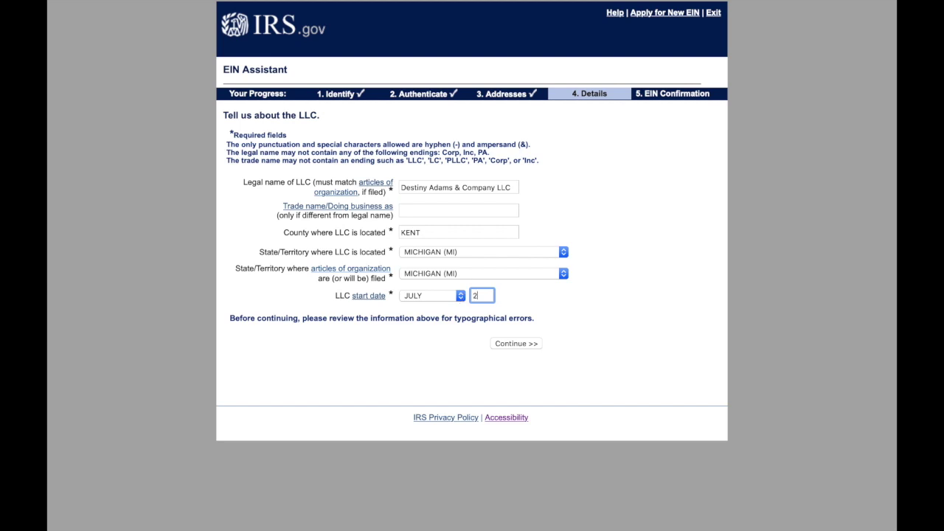
text(021)
key(BackSpace)
text(020)
click(514, 344)
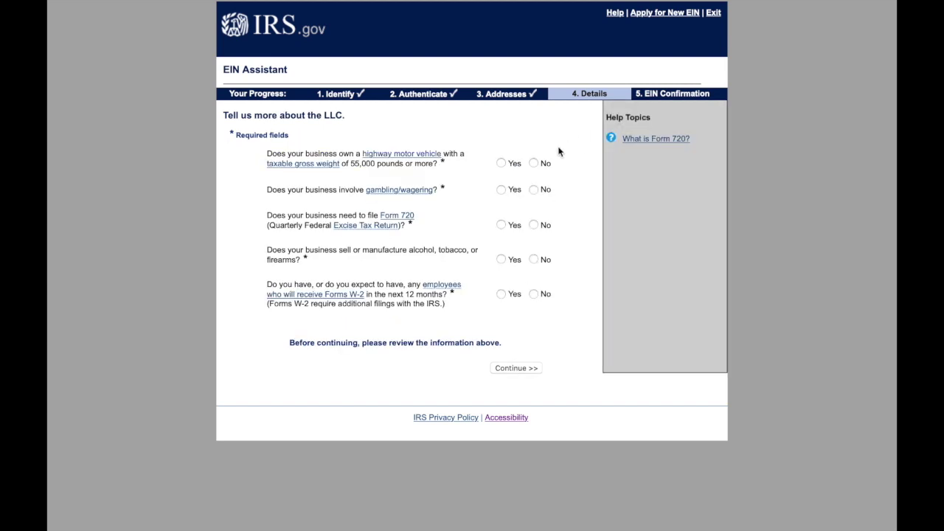
- Answer No to the highway vehicle and alcohol/tobacco/firearms questions and submit
click(534, 163)
click(534, 260)
click(512, 372)
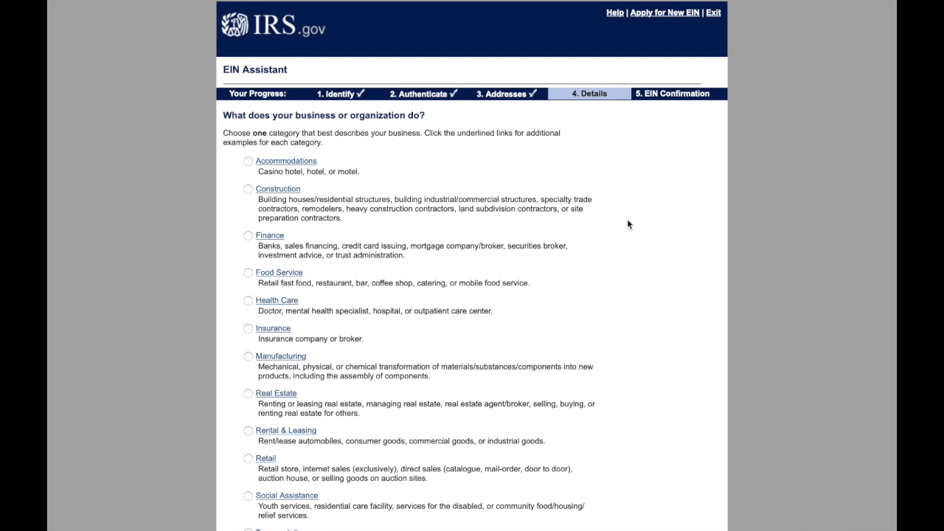
- Choose Retail as the business category
scroll(628, 224, down, 4)
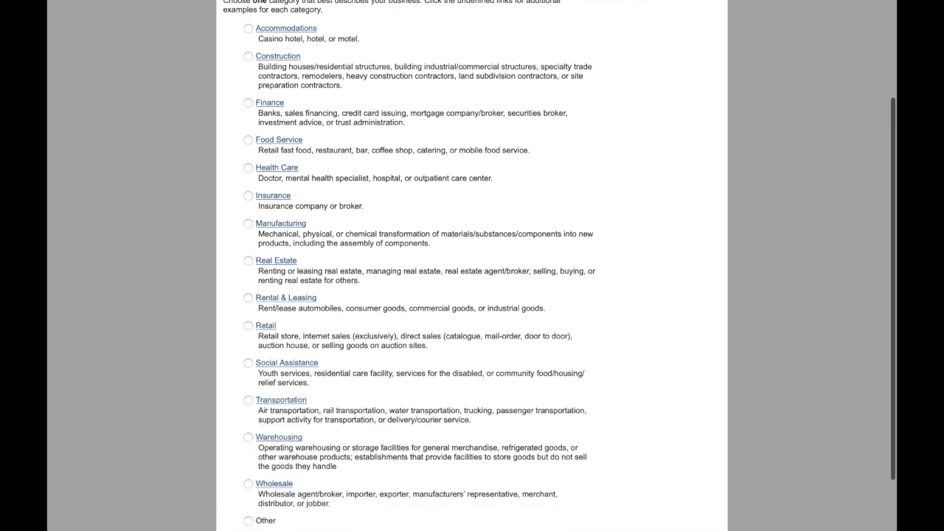
scroll(556, 265, down, 1)
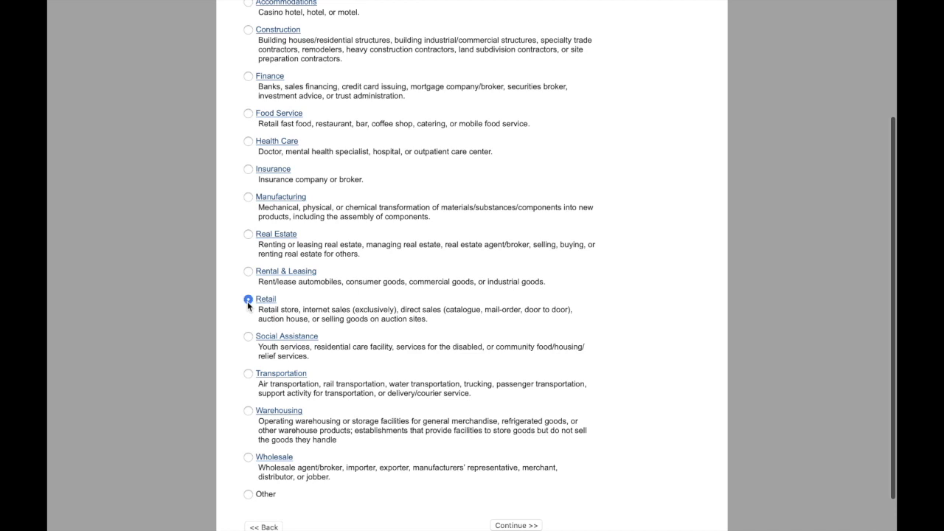
scroll(659, 333, down, 2)
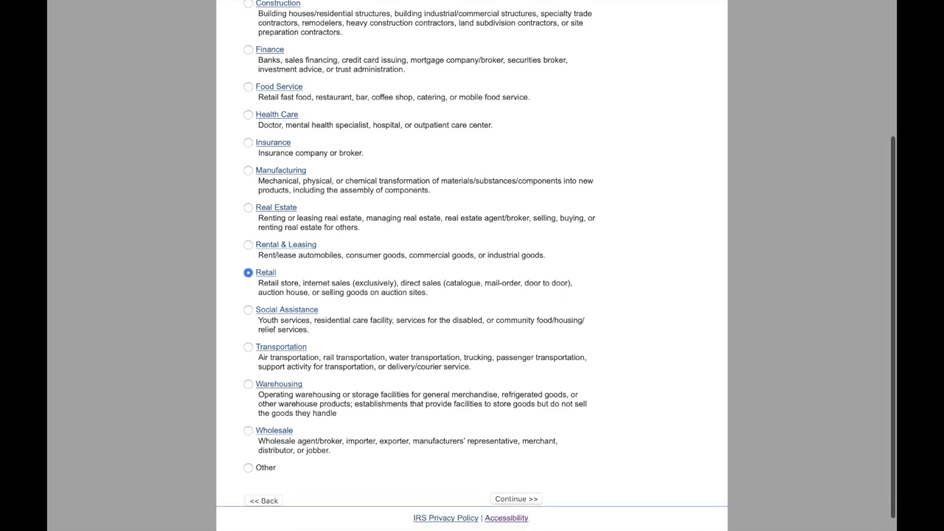
click(519, 483)
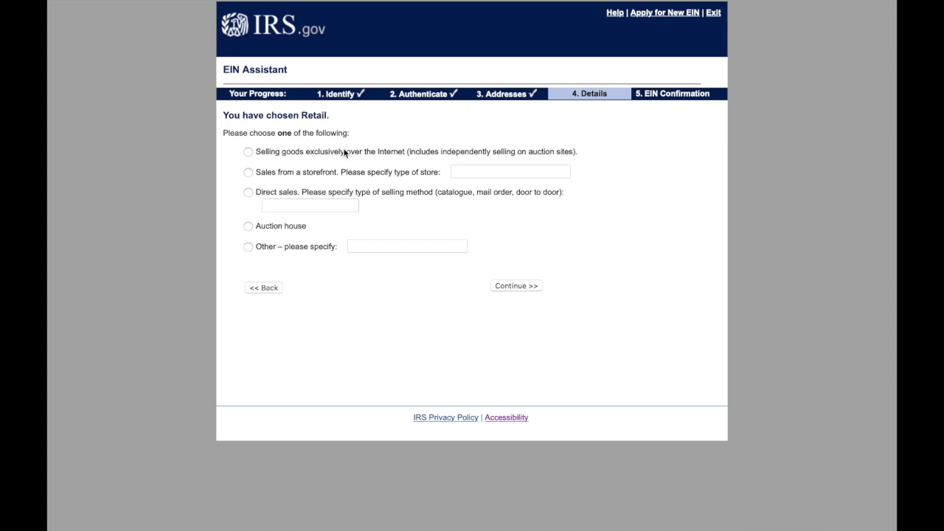
- Specify selling goods exclusively over the Internet and choose to receive the letter online
click(249, 155)
click(522, 287)
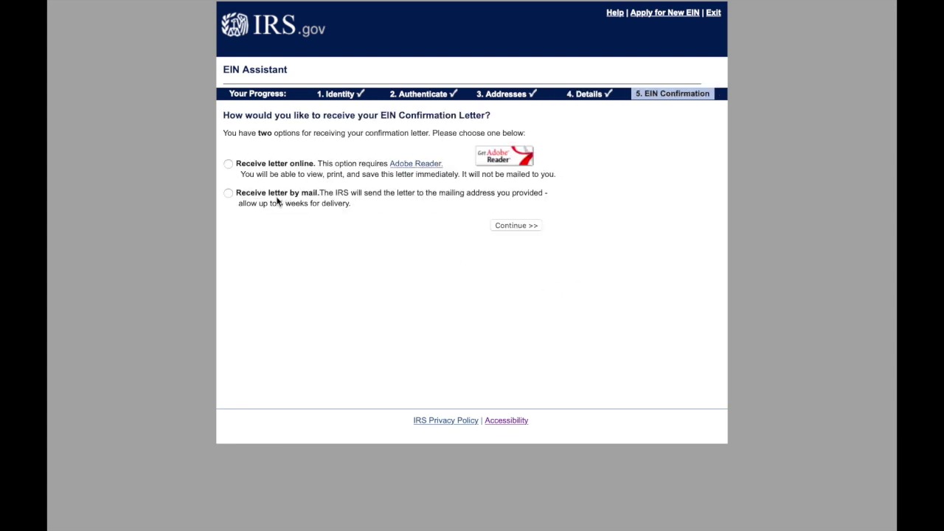
click(229, 163)
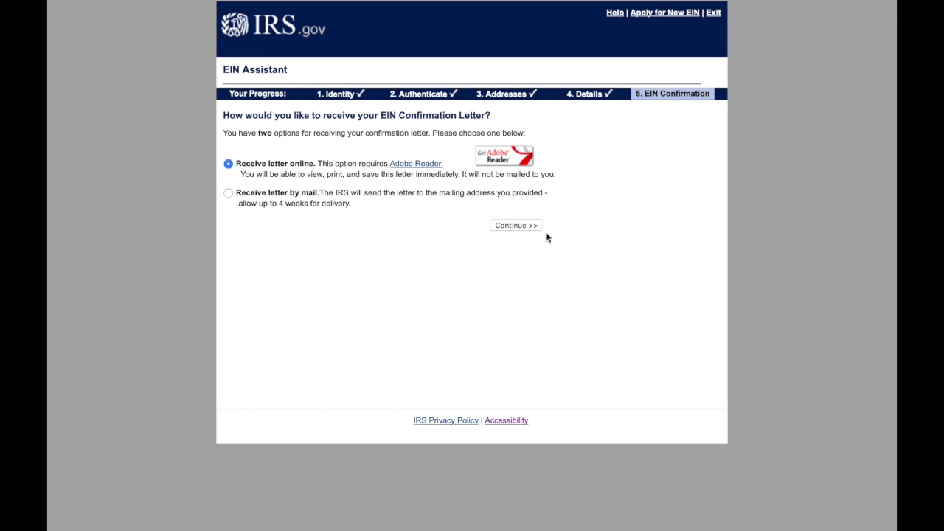